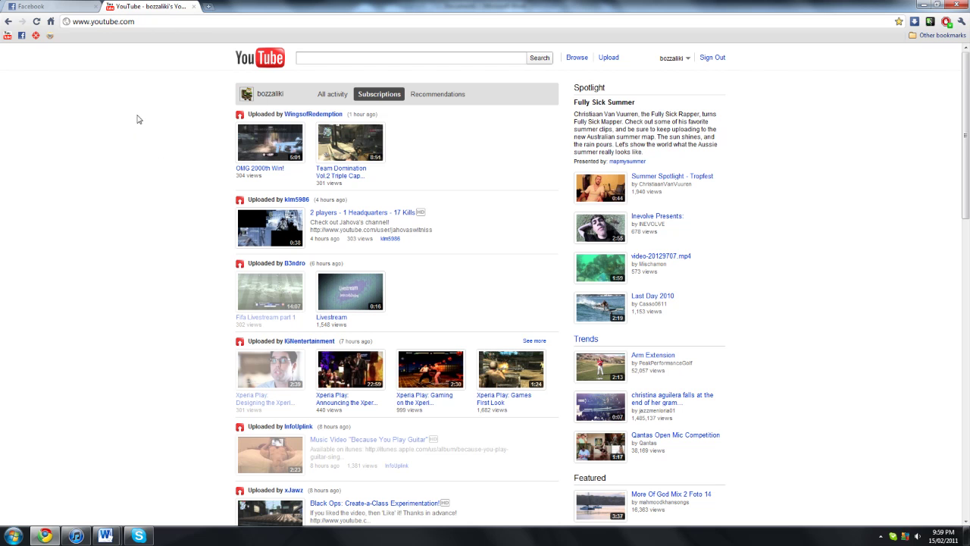
Go from the Facebook tab to YouTube's upload page and highlight the 15-minute uploads notice.
click(45, 7)
click(148, 6)
click(609, 57)
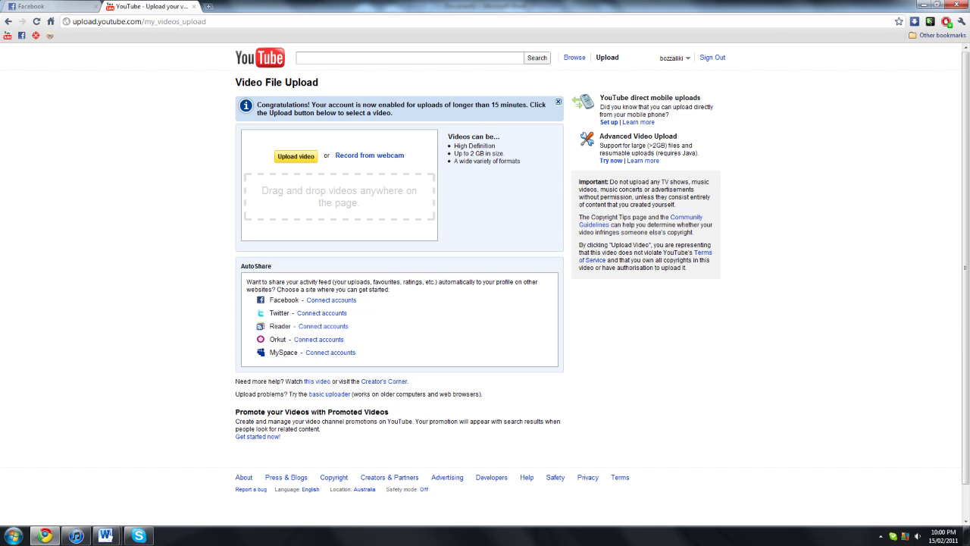
drag(394, 113, 275, 104)
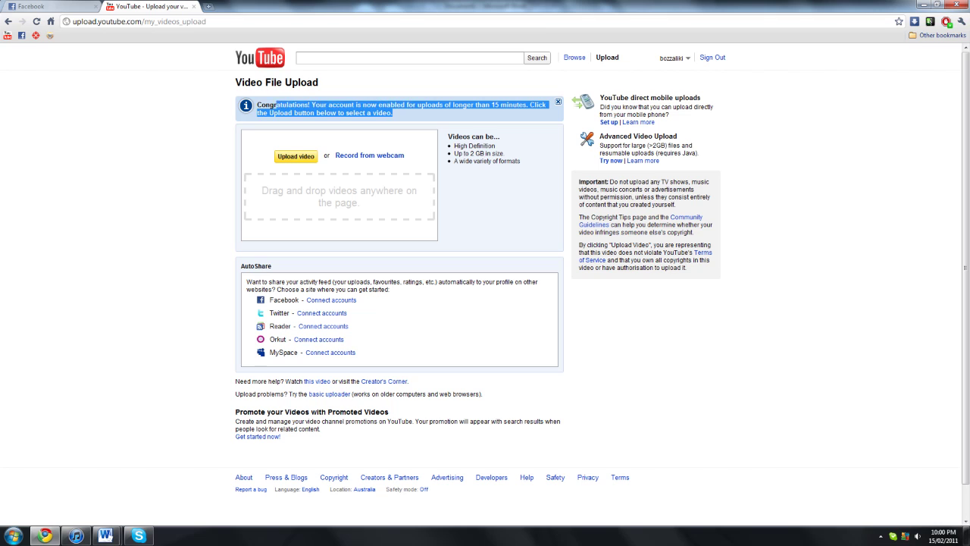
click(274, 104)
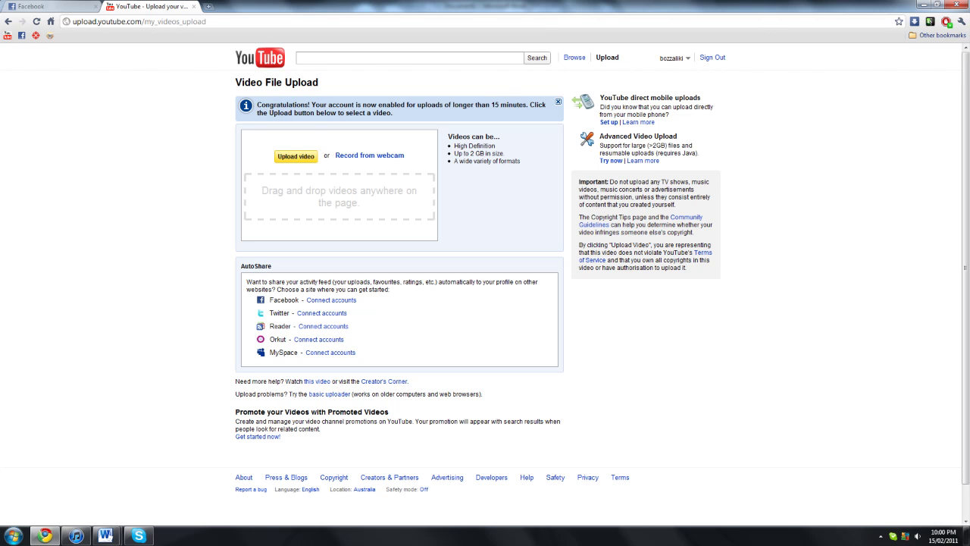